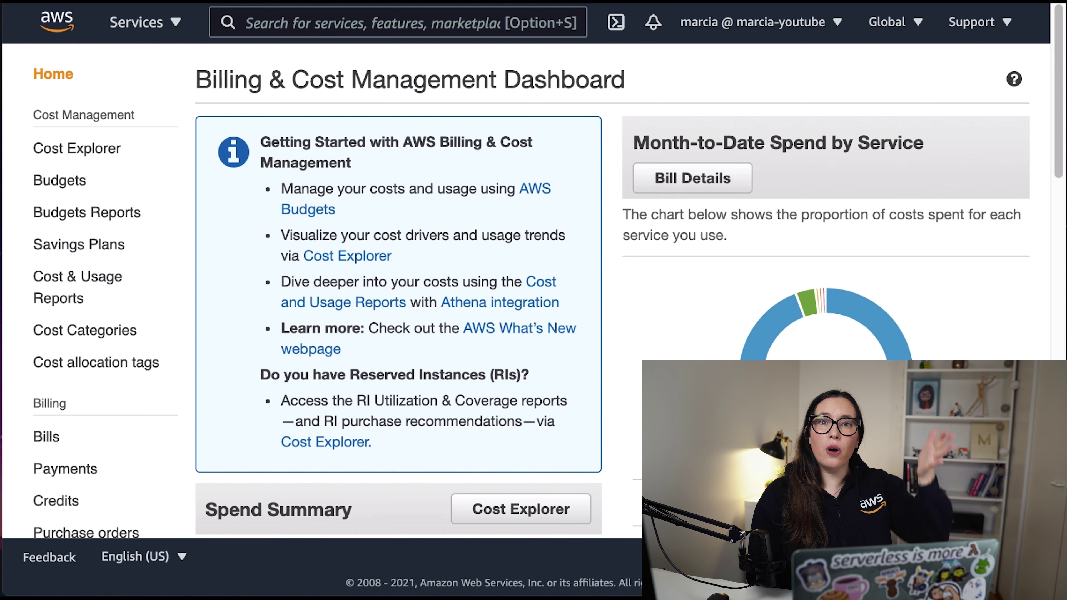
- Look over the month-to-date spend on the billing dashboard and open the billing preferences
scroll(145, 345, down, 3)
scroll(145, 346, down, 3)
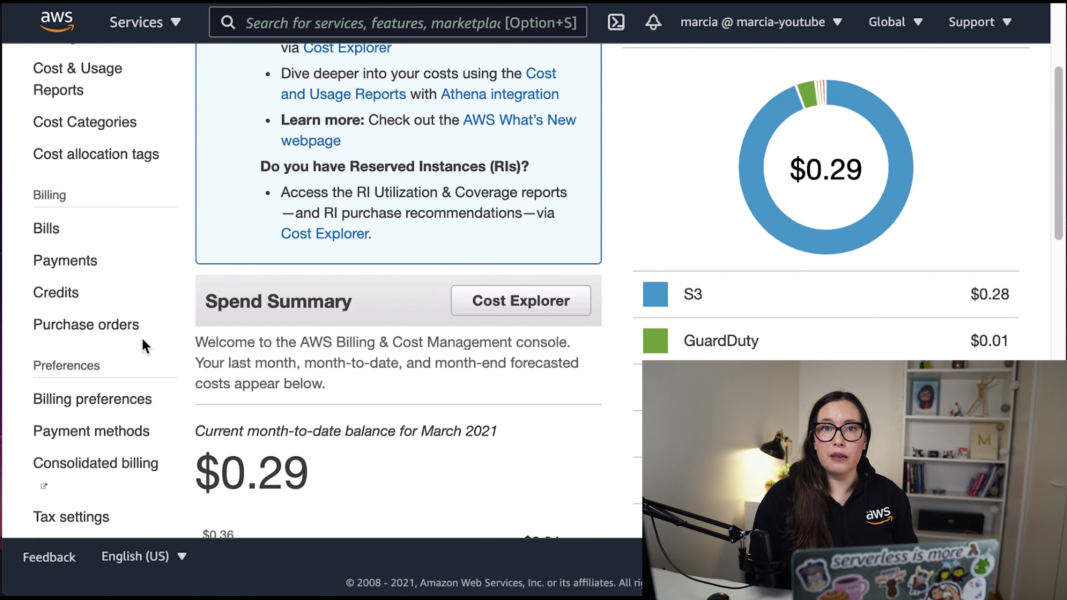
click(84, 402)
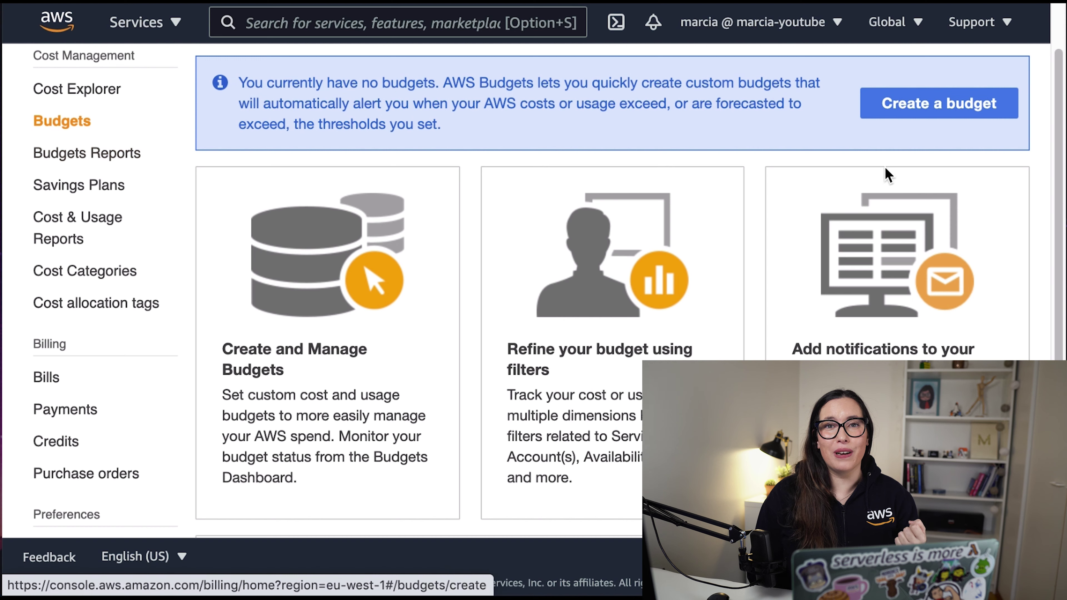
- Start a new cost budget named MyMonthlyBudget with a monthly period, recurring from Mar 2021
click(959, 117)
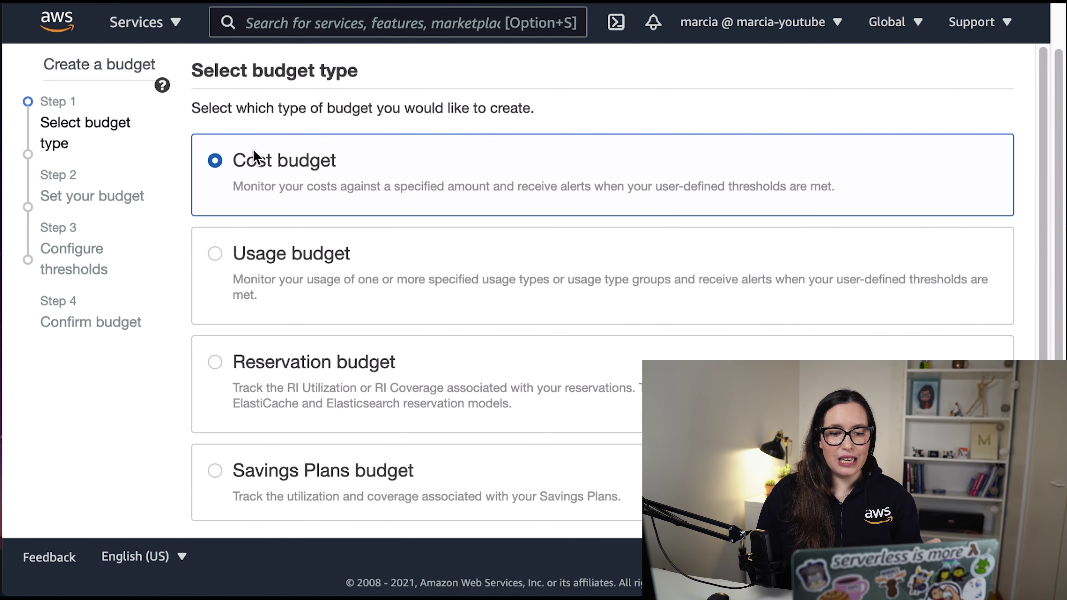
scroll(370, 267, down, 2)
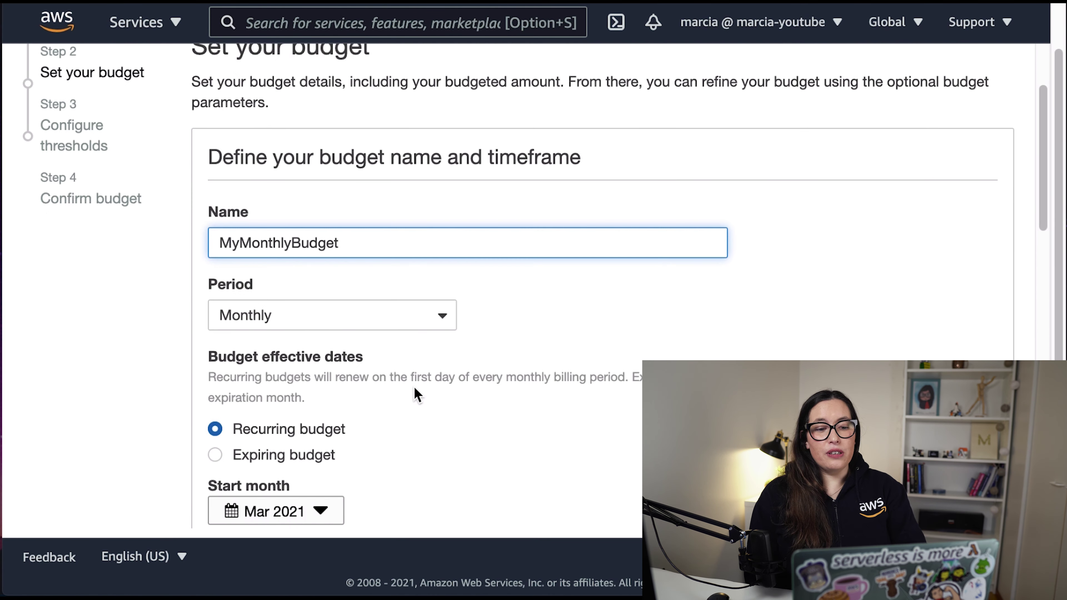
scroll(415, 387, down, 2)
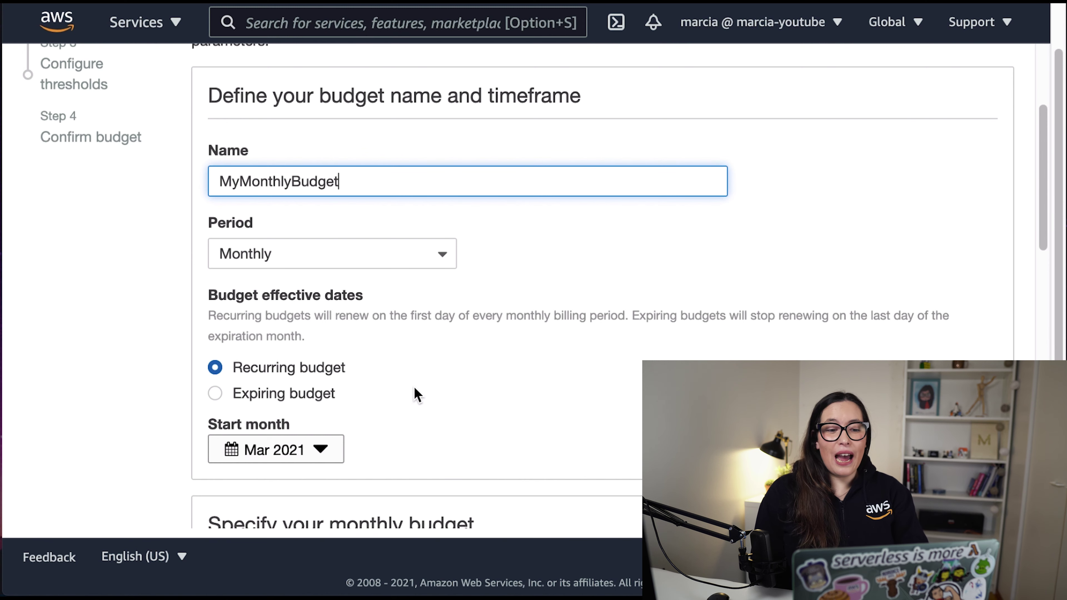
scroll(414, 387, down, 1)
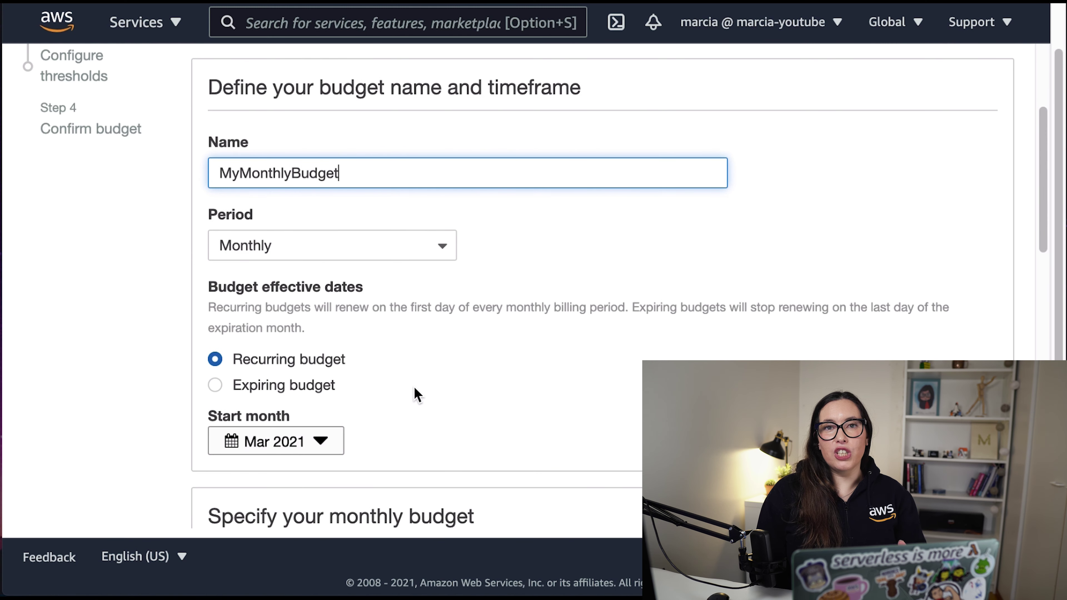
scroll(414, 387, down, 1)
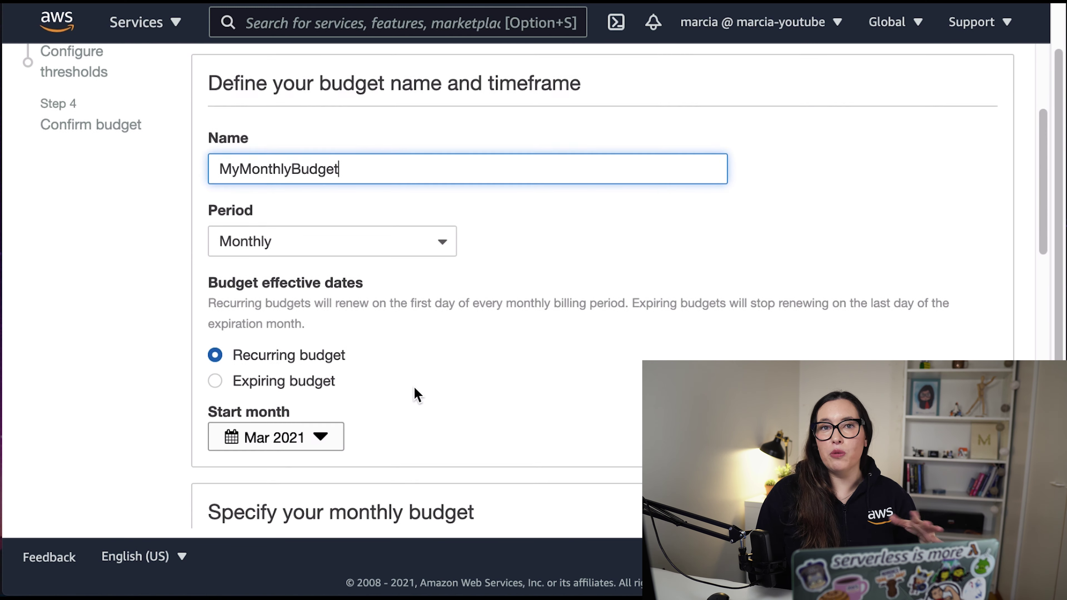
scroll(415, 389, down, 1)
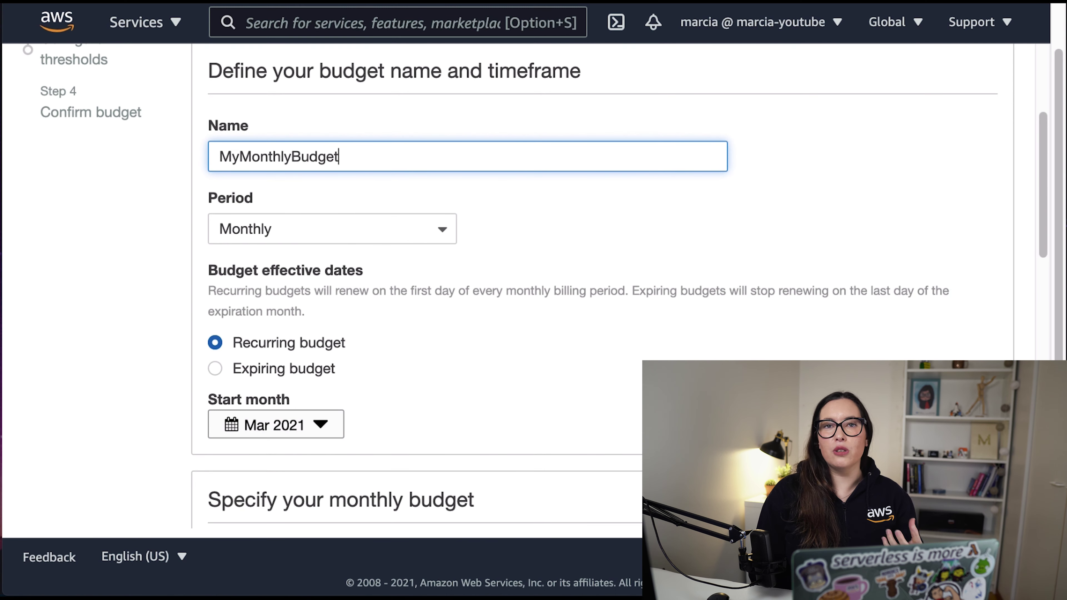
scroll(353, 345, down, 2)
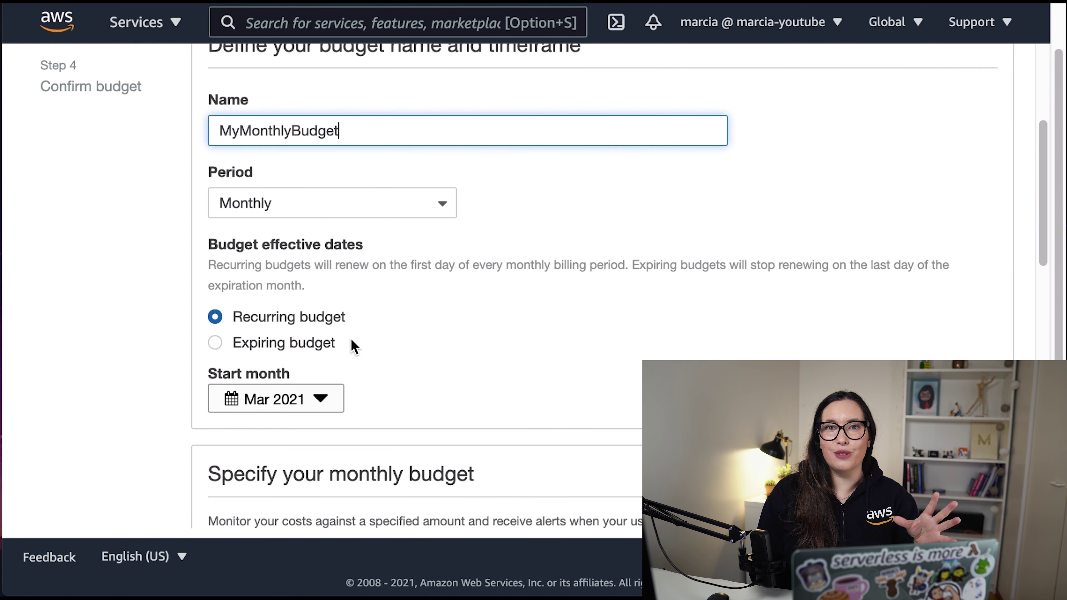
- Set a fixed budgeted amount of $1 for the monthly budget and continue to the threshold configuration
scroll(352, 345, down, 8)
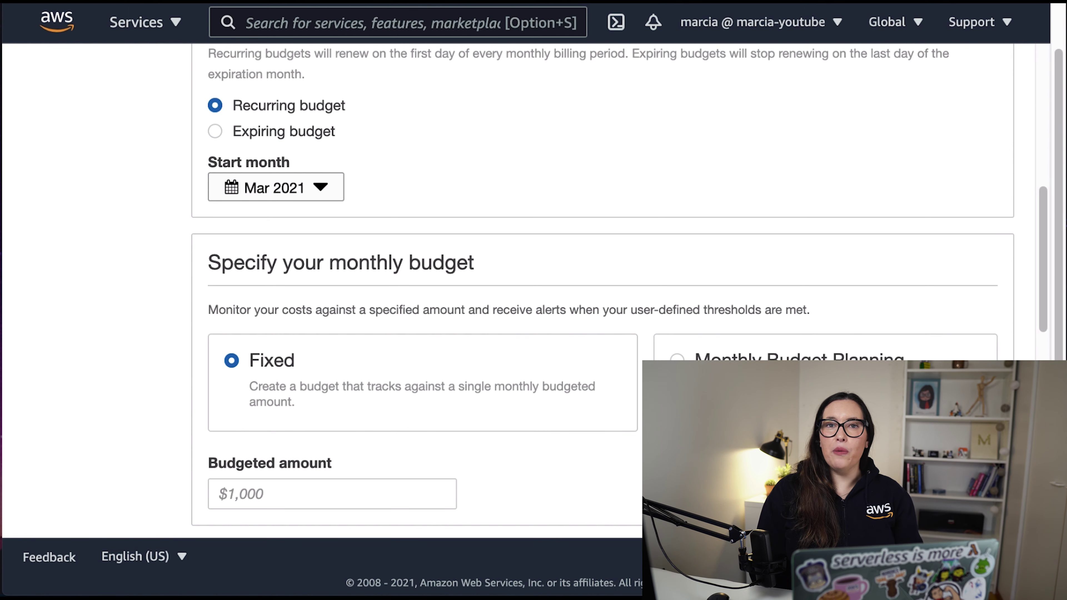
scroll(577, 345, down, 3)
click(247, 378)
text(1)
click(493, 362)
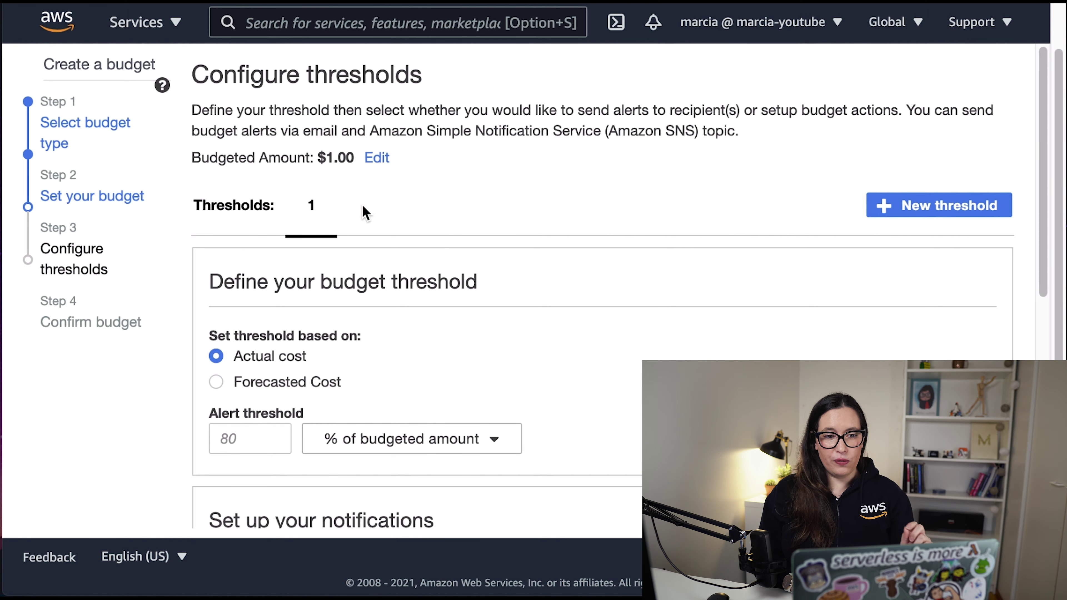
- Set the first alert threshold to 50% of the budgeted amount, based on actual cost
scroll(470, 261, down, 2)
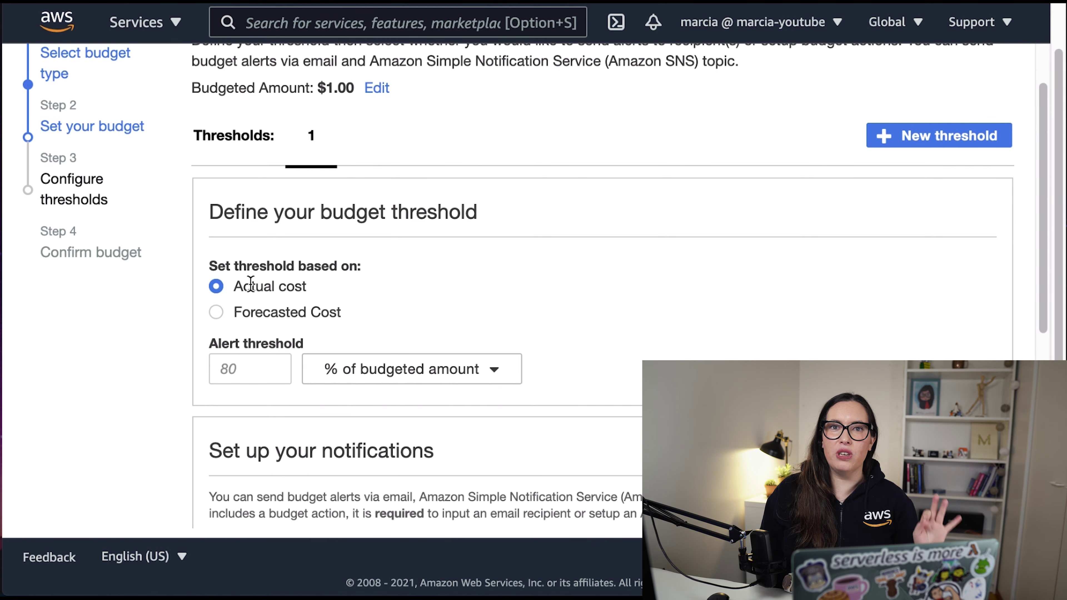
click(240, 369)
text(50)
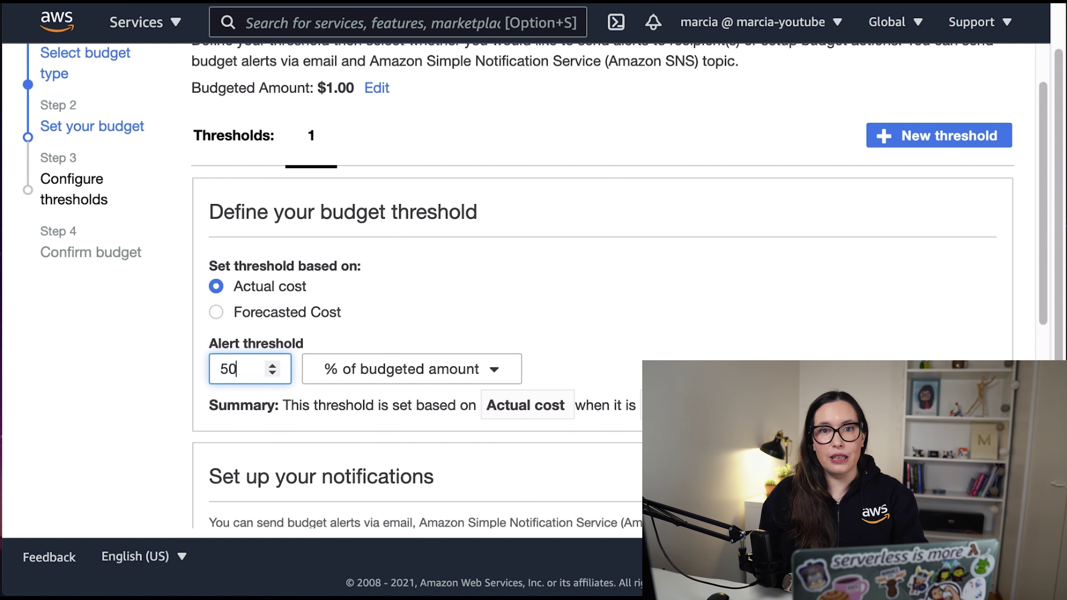
- Add a second alert threshold at 100% of the budgeted amount based on forecasted cost, and proceed to the budget confirmation
scroll(382, 414, down, 9)
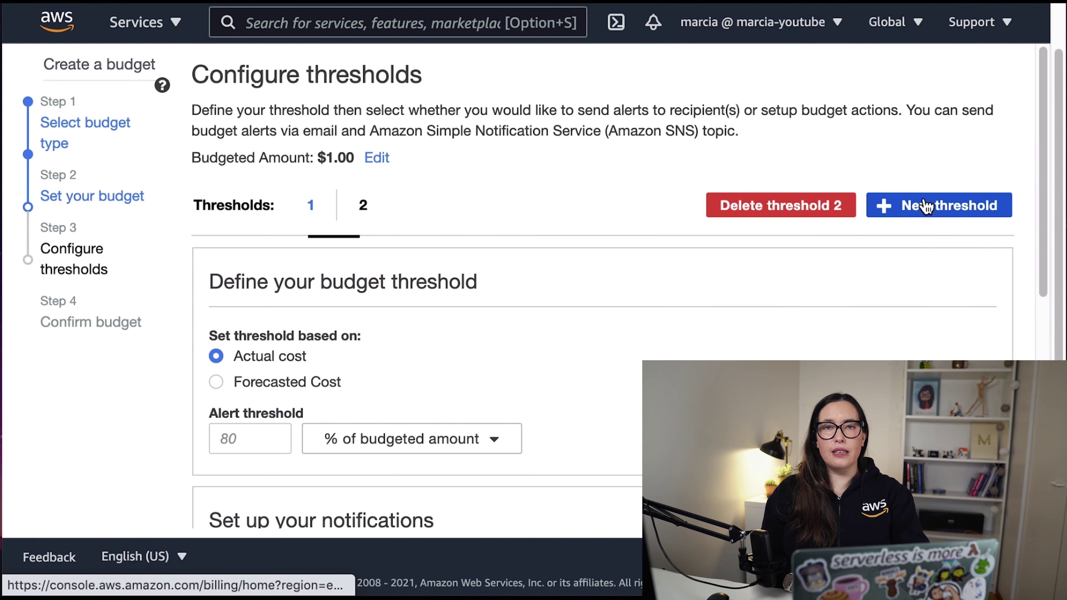
scroll(373, 269, up, 3)
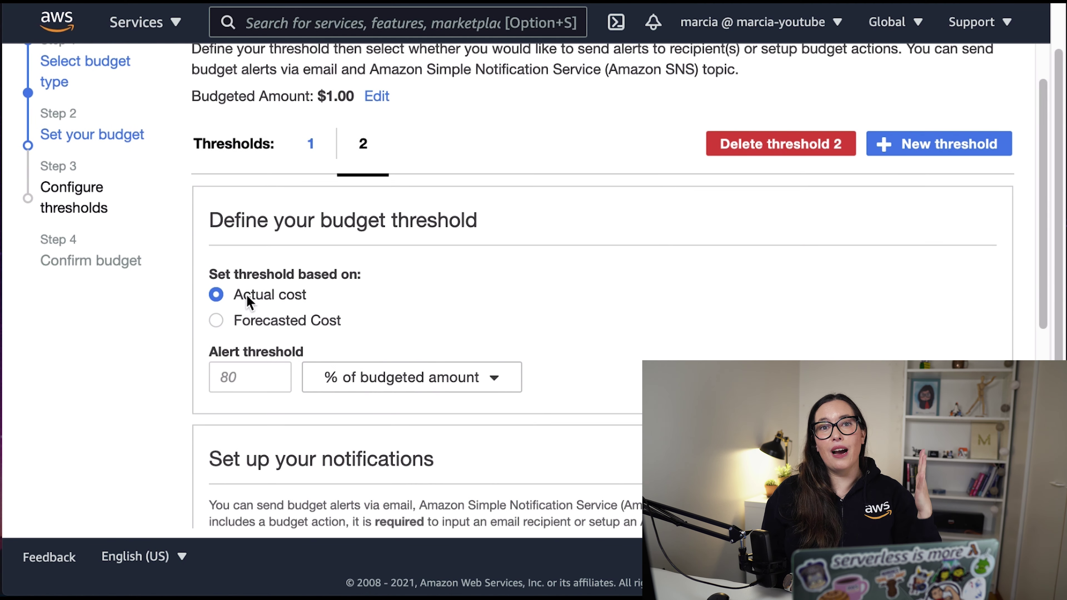
click(216, 320)
click(248, 376)
text(100)
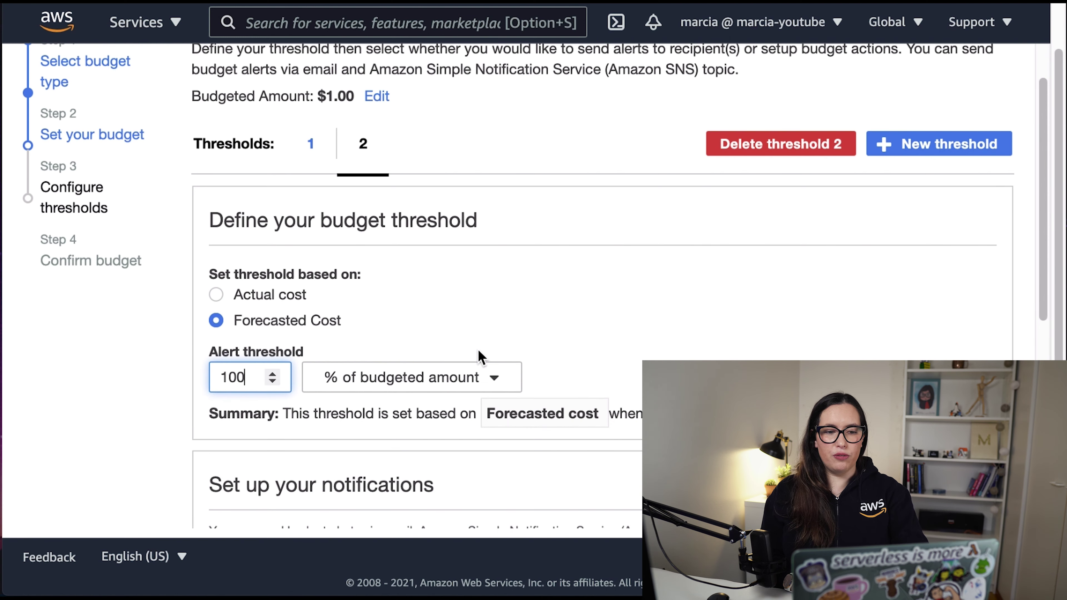
scroll(478, 353, down, 5)
click(380, 420)
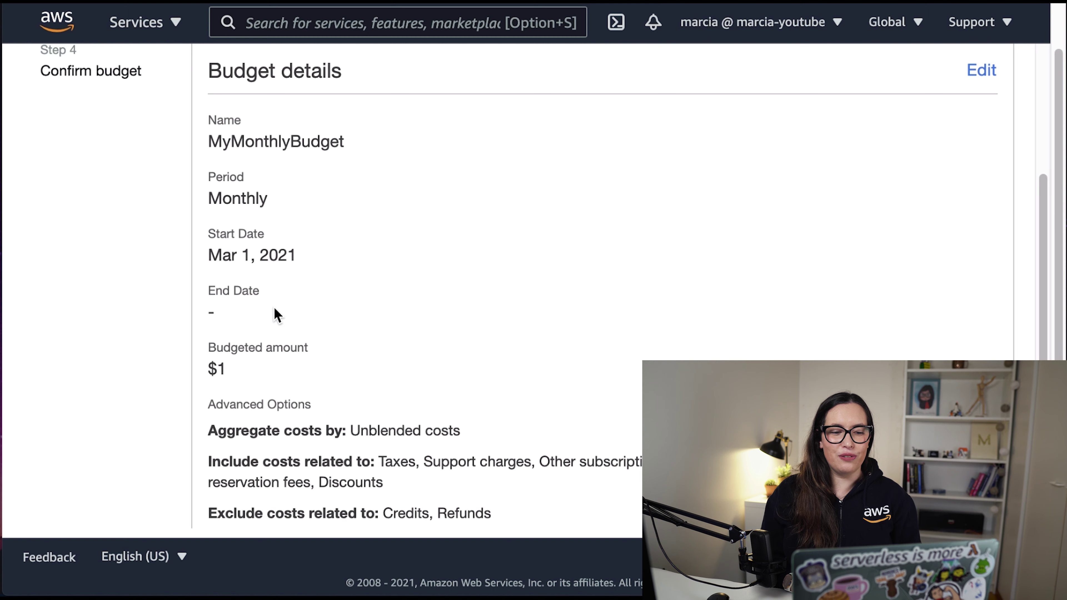
- Review the details and thresholds of MyMonthlyBudget and create the budget
scroll(274, 311, down, 2)
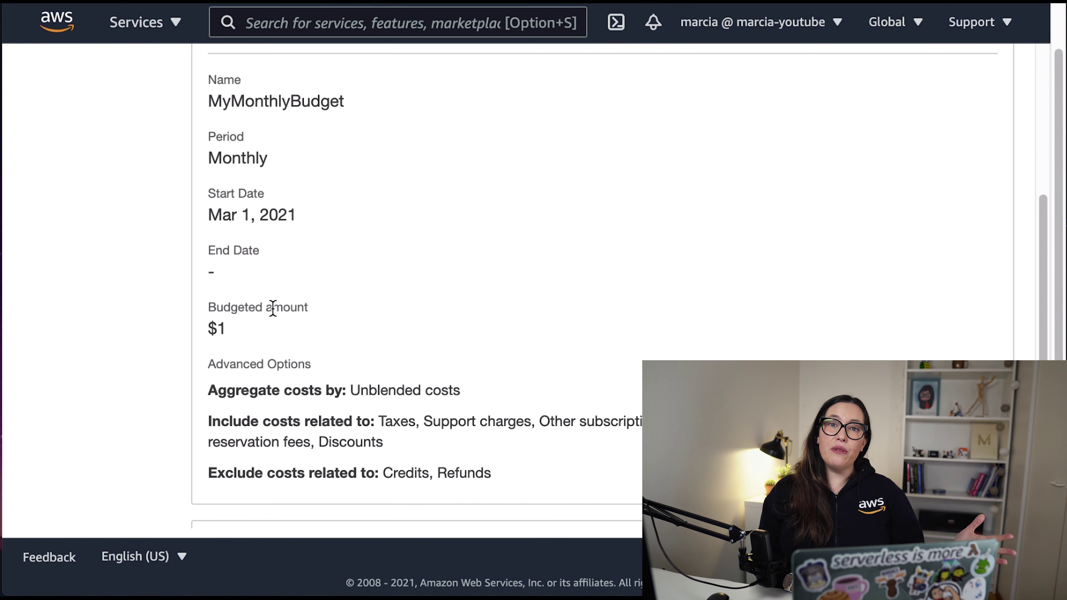
scroll(209, 351, down, 2)
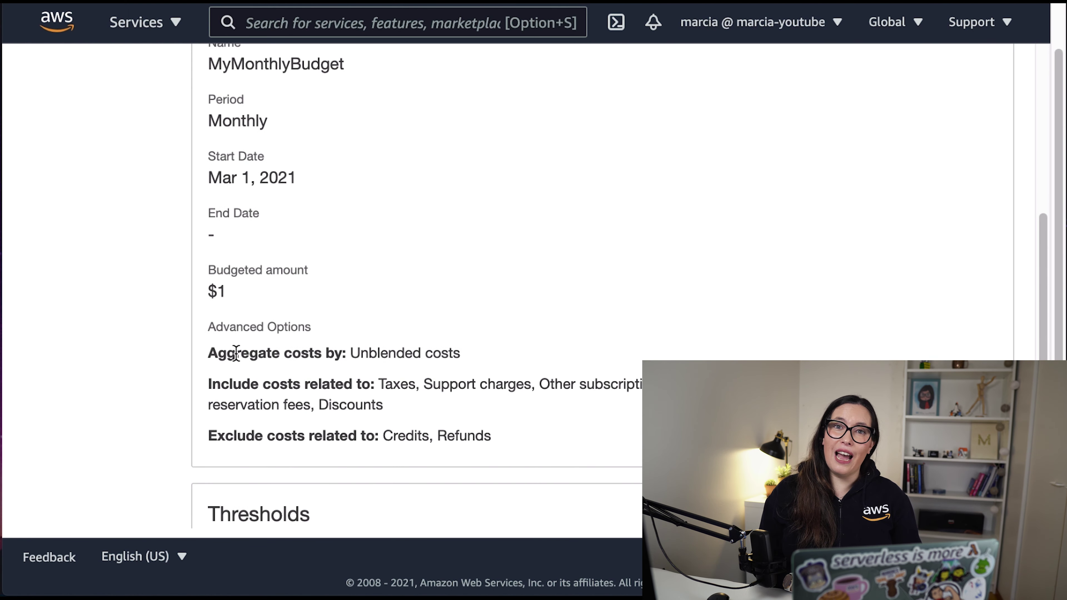
scroll(236, 352, down, 6)
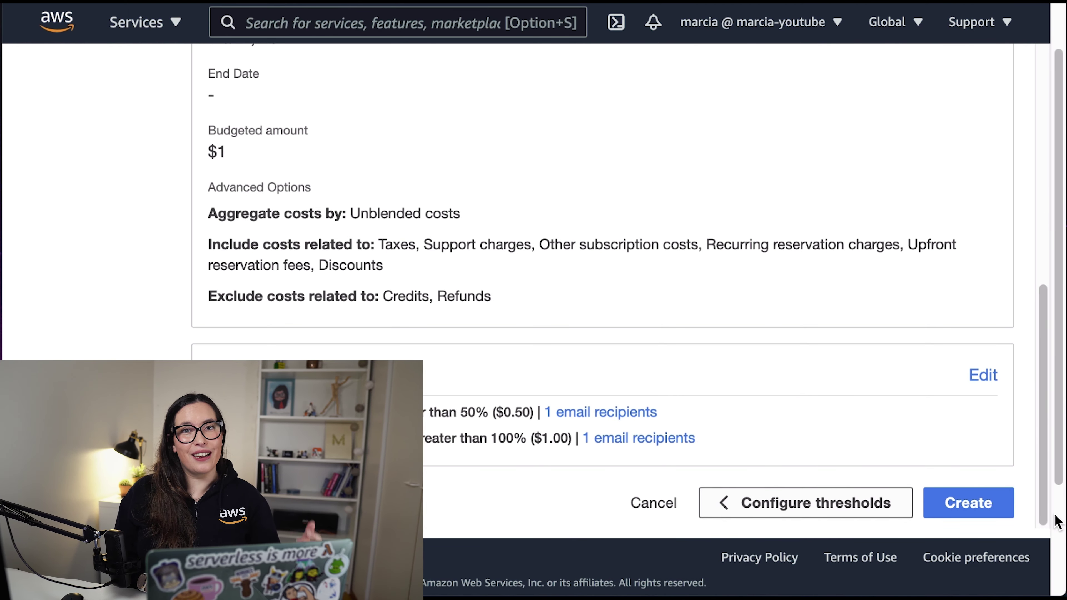
click(964, 503)
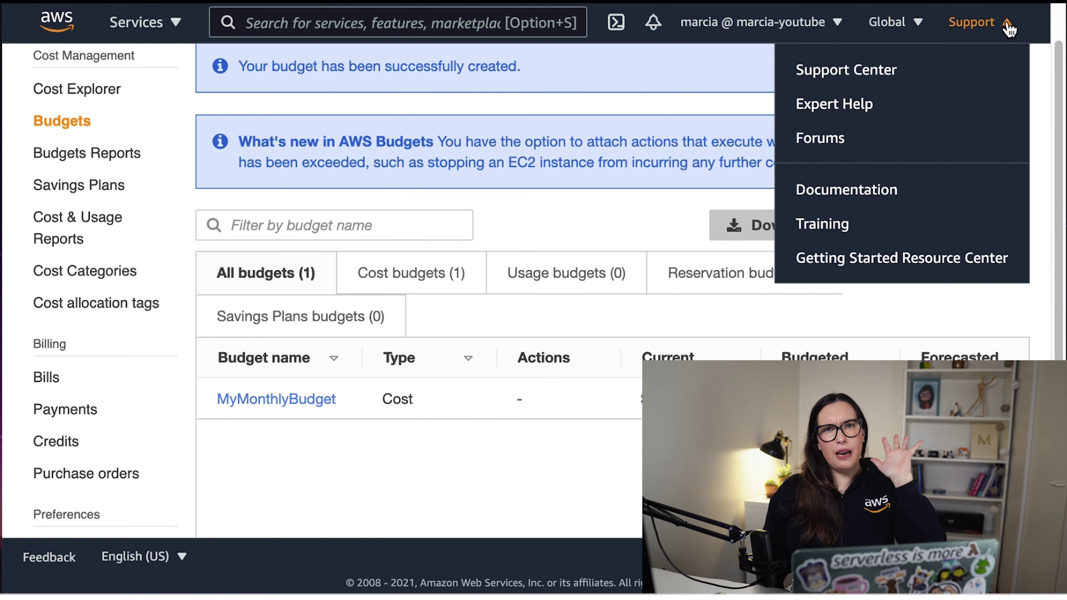
- Open the AWS Support Center and start creating a new support case
click(875, 86)
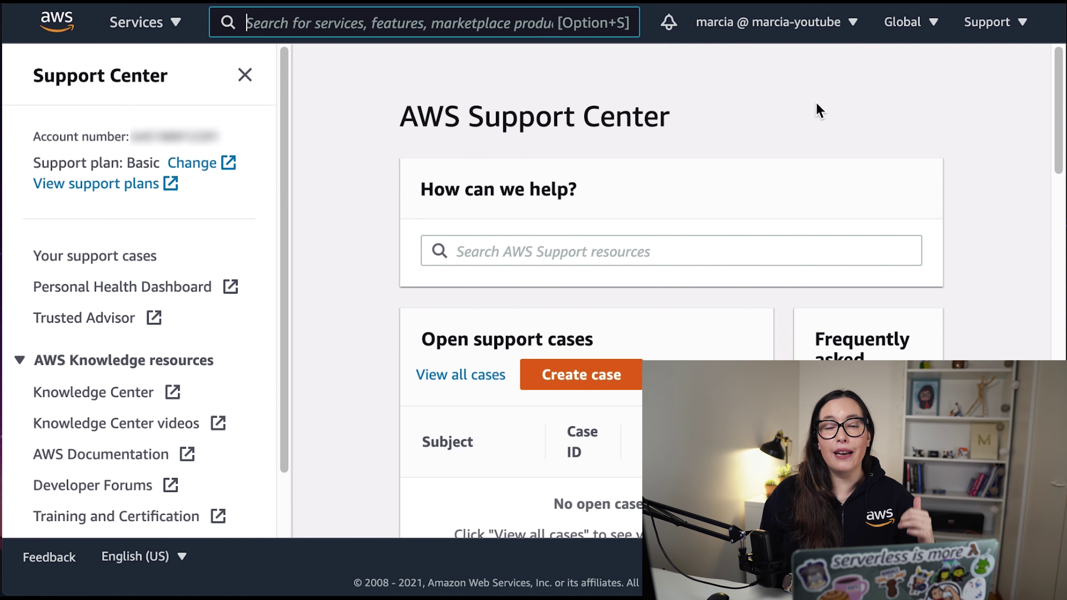
scroll(602, 293, down, 4)
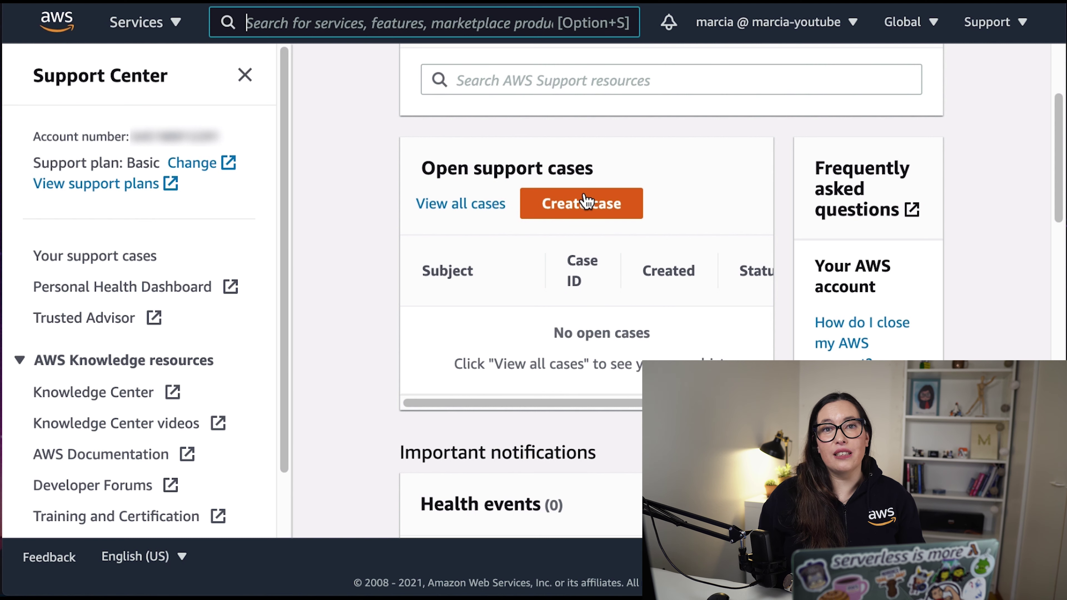
click(571, 209)
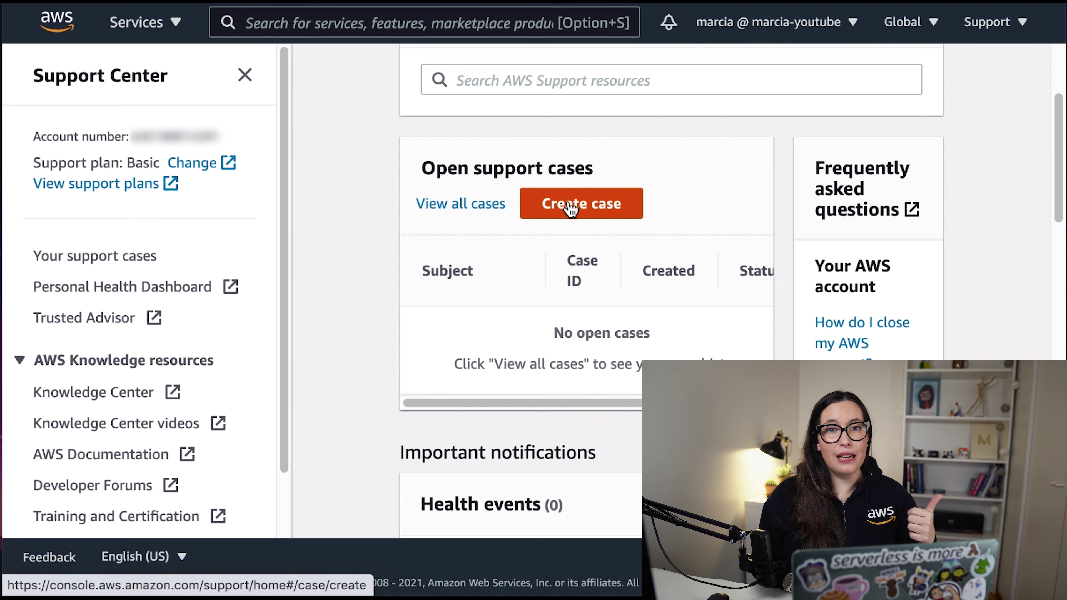